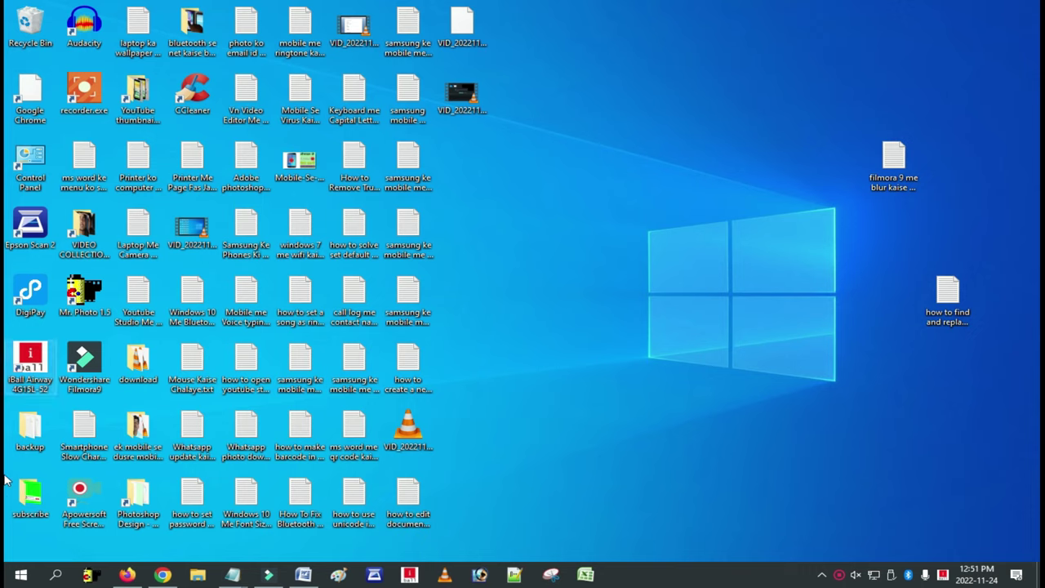
Step: In the Start menu app list, scroll to M and expand the Microsoft Office group to show Word 2007
click(13, 578)
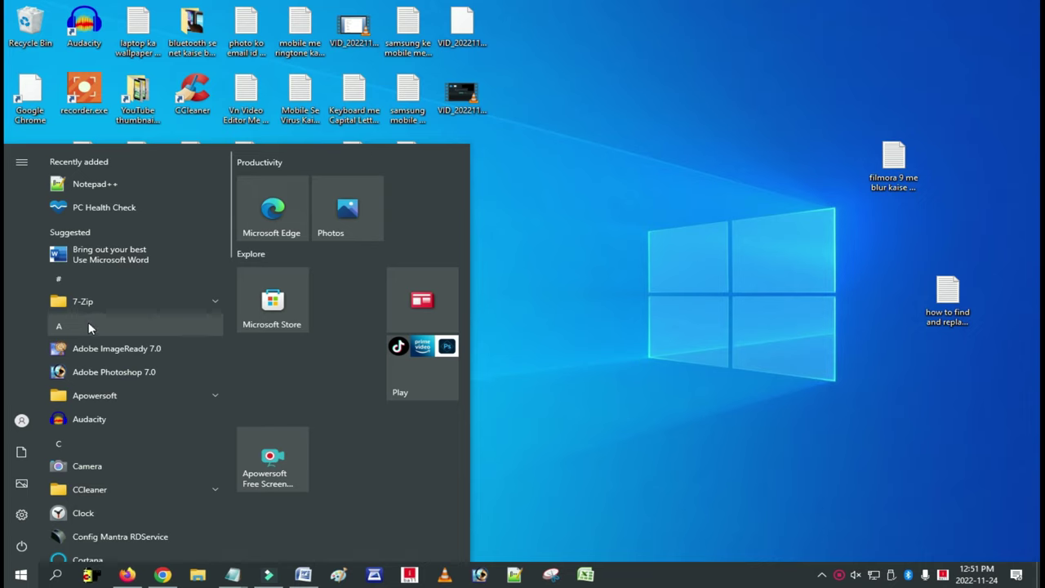
scroll(90, 322, down, 3)
scroll(98, 311, down, 3)
scroll(102, 302, down, 3)
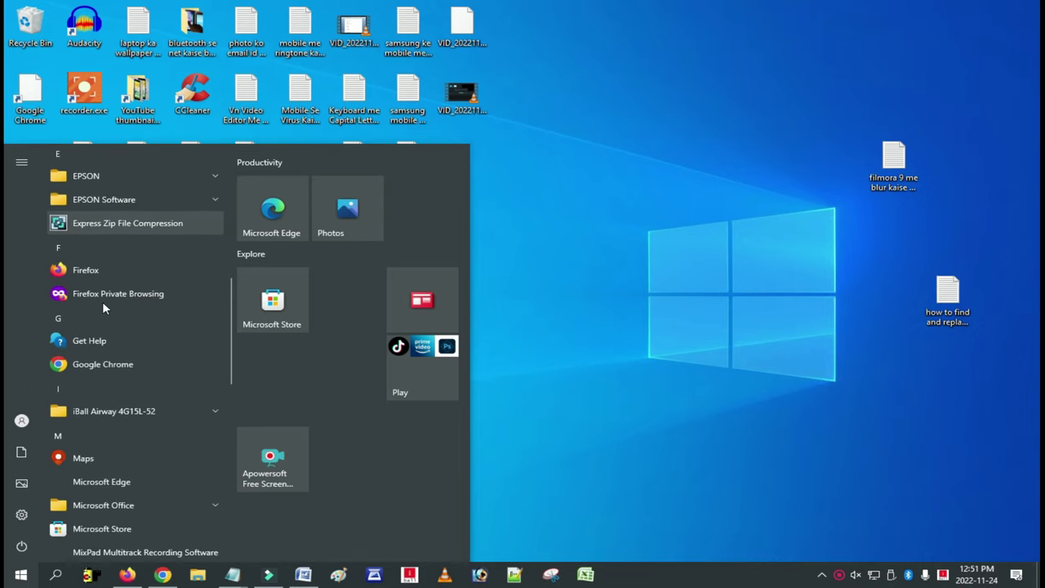
scroll(102, 301, down, 3)
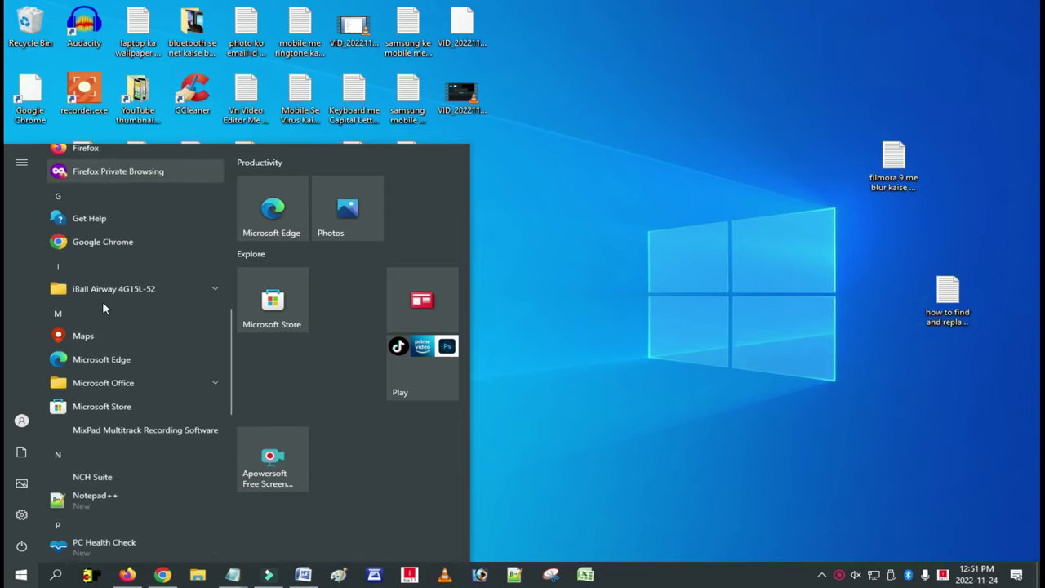
click(128, 382)
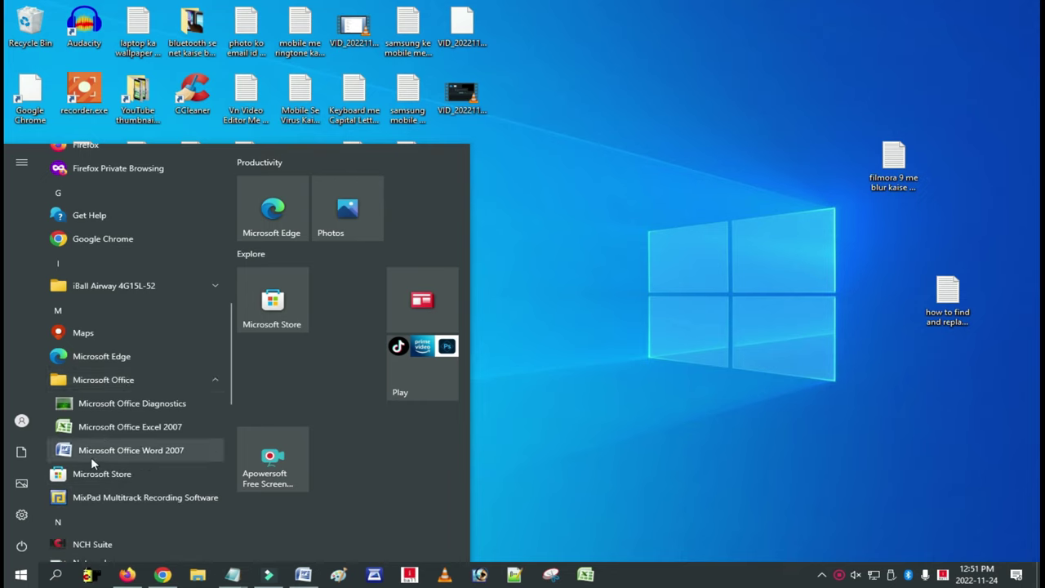
Step: Launch Word 2007 maximized and type a name, 'techno', then a long run of a's
click(176, 455)
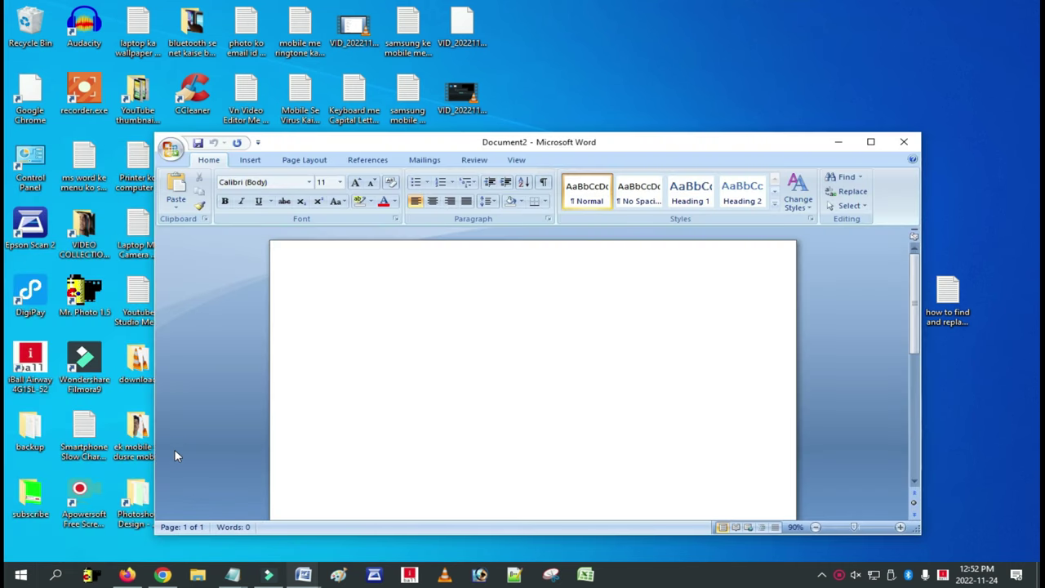
click(871, 144)
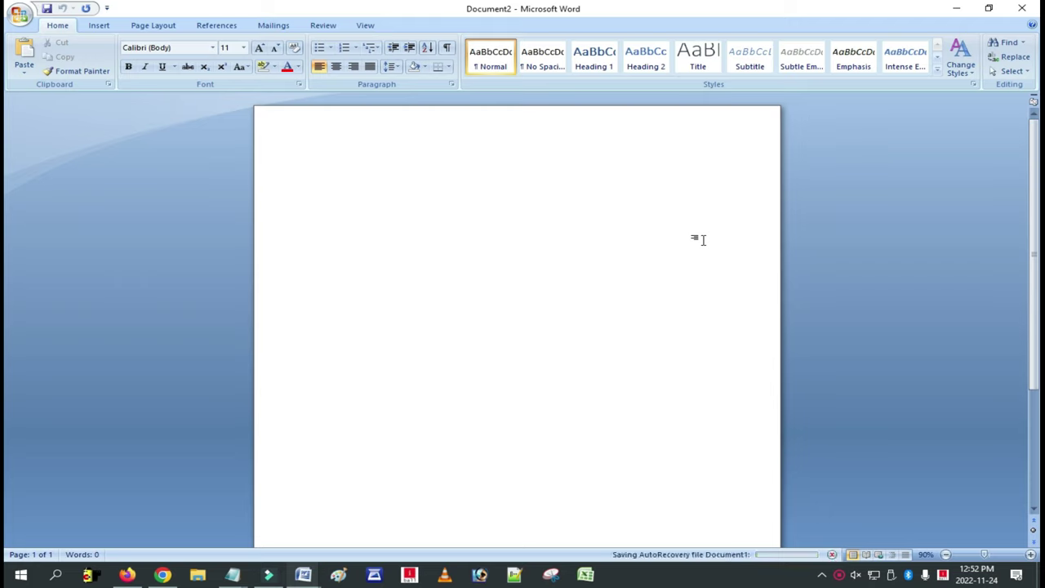
text(Vikash )
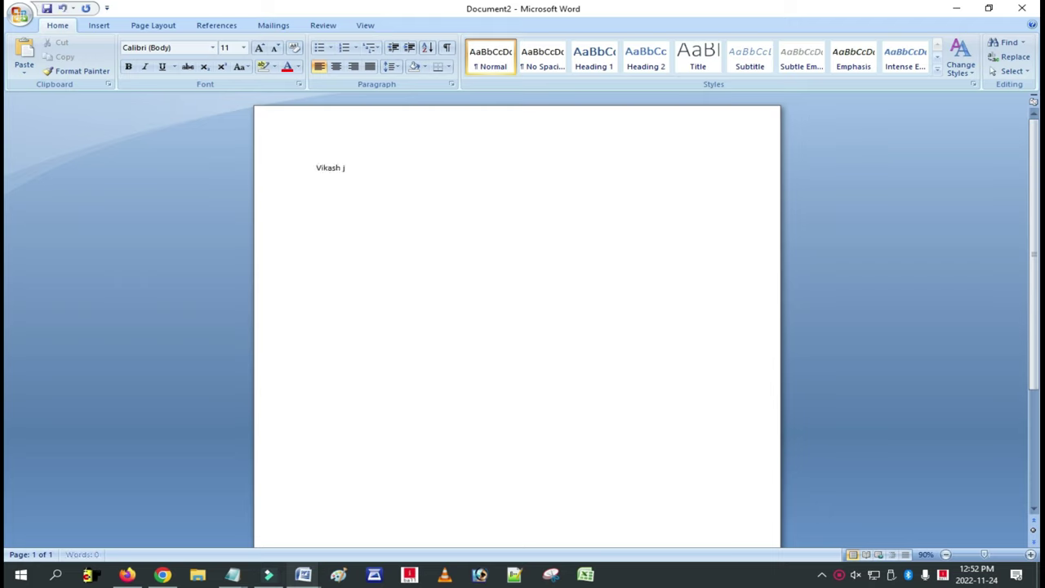
text(ji techn)
text(o)
text(aaaaaaaaaaaaaaaaaaaaaaaaaaaaaaaaaaaa)
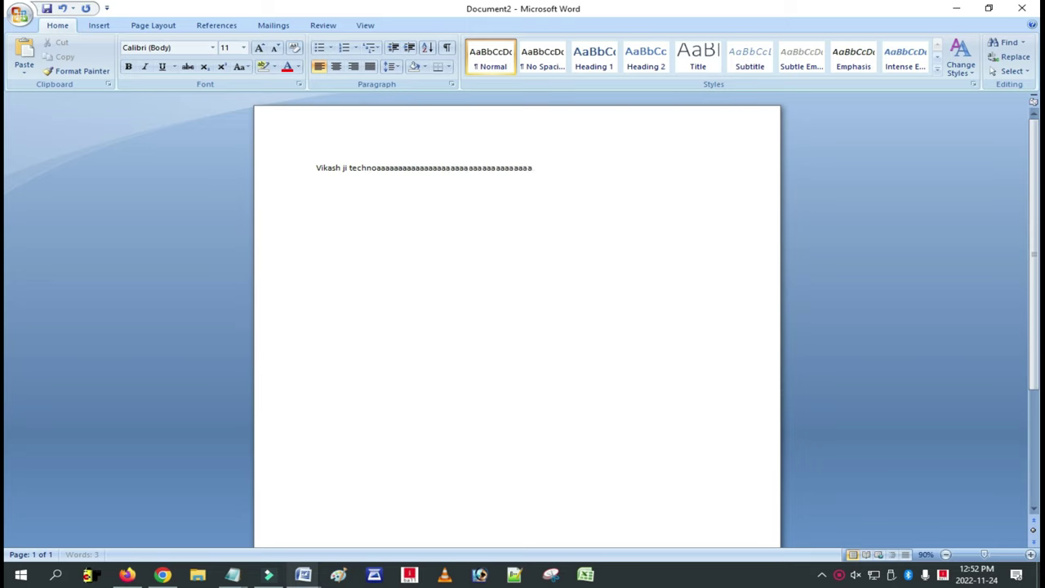
text(aaaaaaaaaaaaaaaaaaaaaaaaaaaaaaaaaaaaaaaaaaaaaaaaaaaaaaaaaaaaaa)
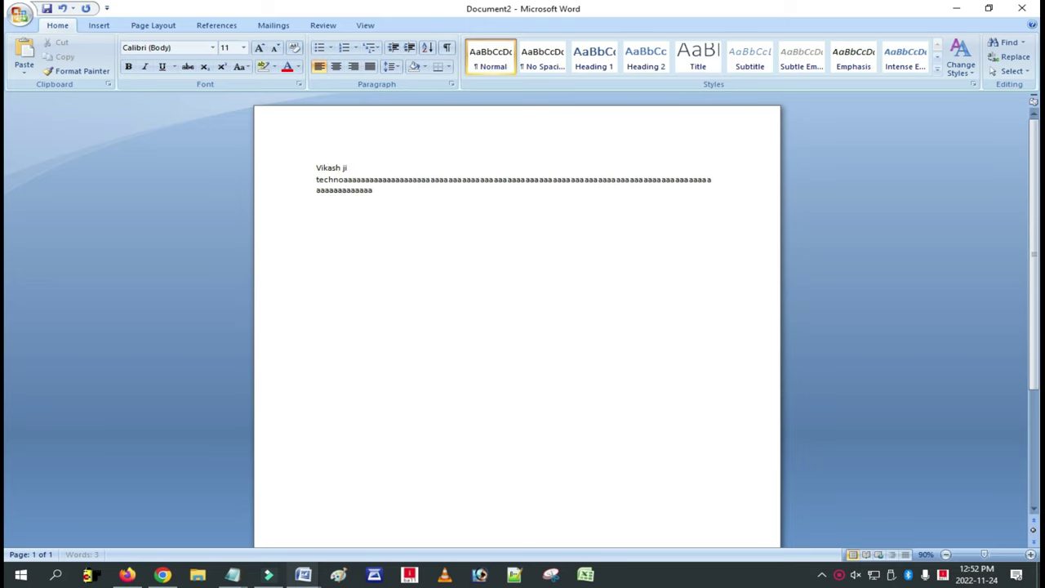
text(aaaaaaaaaaaaaaaaaaaaaaaa)
Step: Copy the whole text block and paste it repeatedly onto a second page, retyping a few trailing a's
key(ctrl+a)
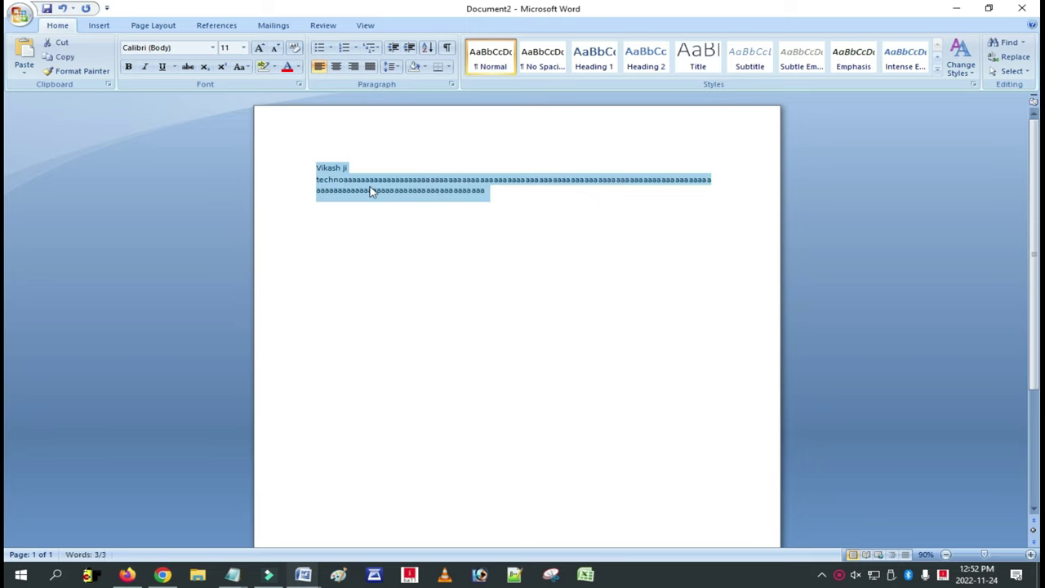
key(ctrl+c)
key(ctrl+v)
key(ctrl+v)
key(ctrl+v)
key(ctrl+v)
key(ctrl+v)
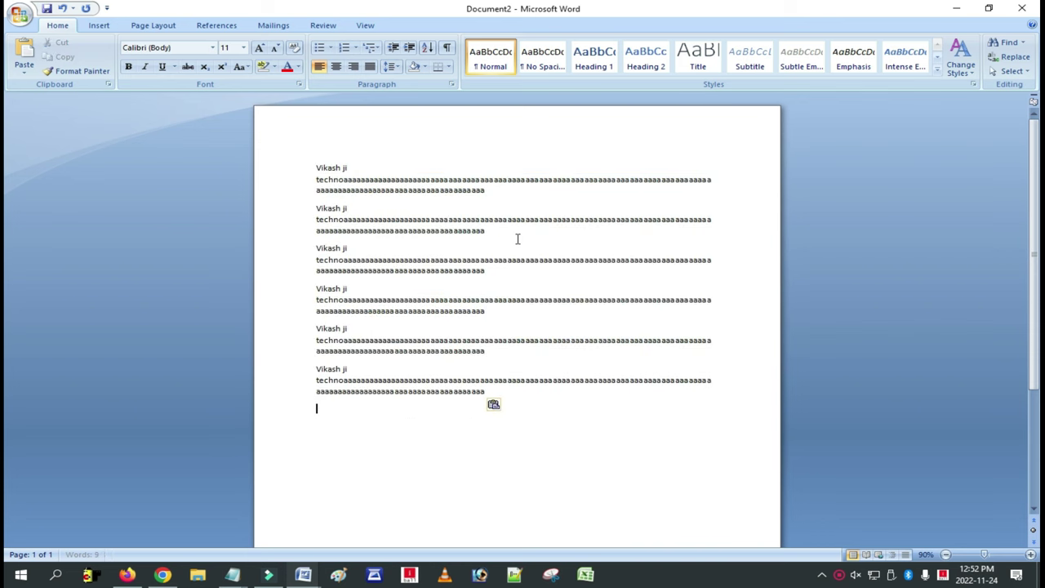
key(ctrl+v)
key(ctrl+v)
key(ctrl+v)
key(ctrl+v)
key(ctrl+v)
key(ctrl+v)
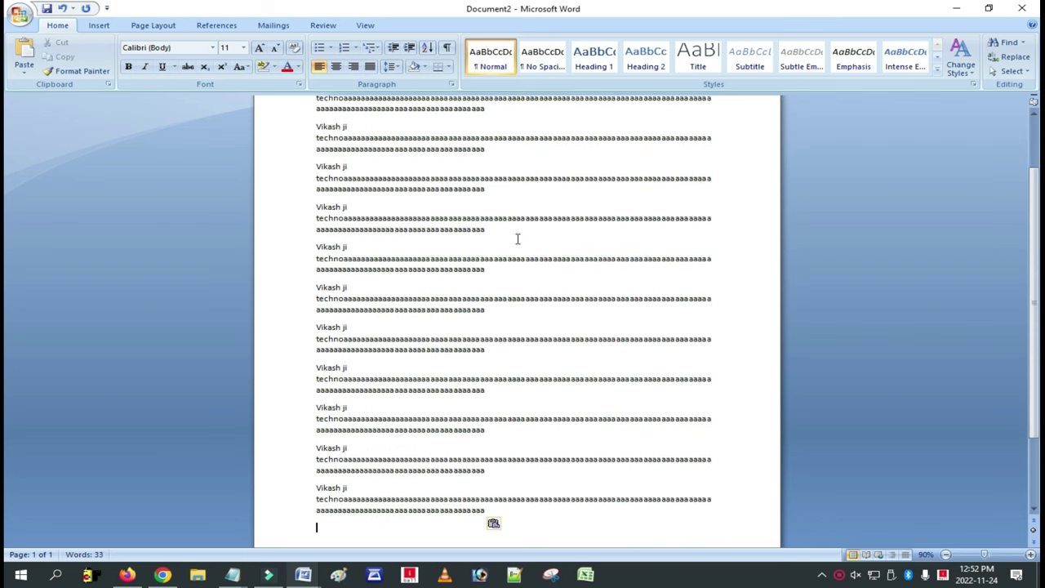
key(ctrl+v)
key(ctrl+v)
key(BackSpace)
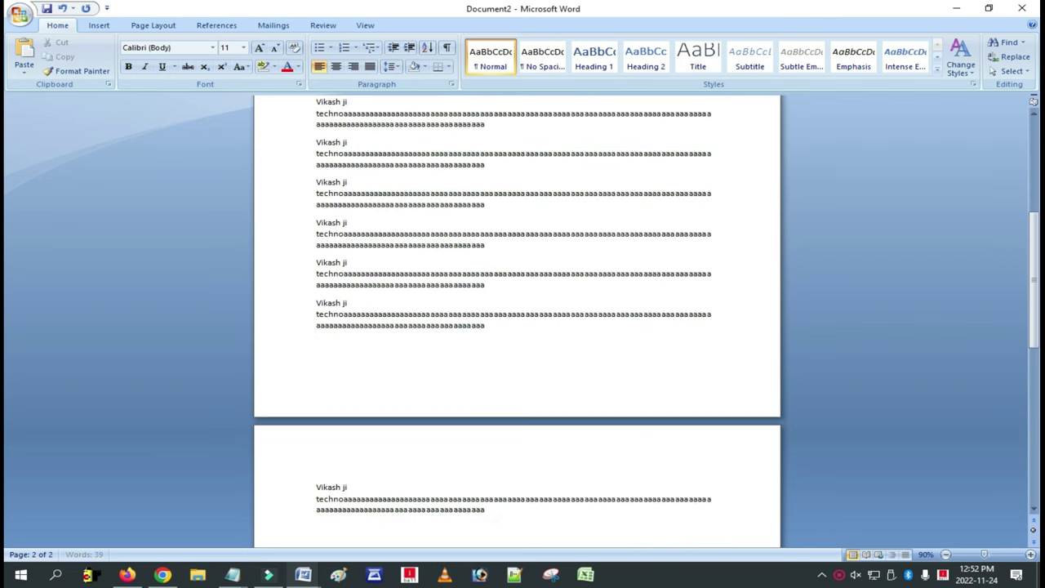
key(BackSpace)
key(BackSpace)
key(BackSpace)
text(aaa)
scroll(540, 290, up, 5)
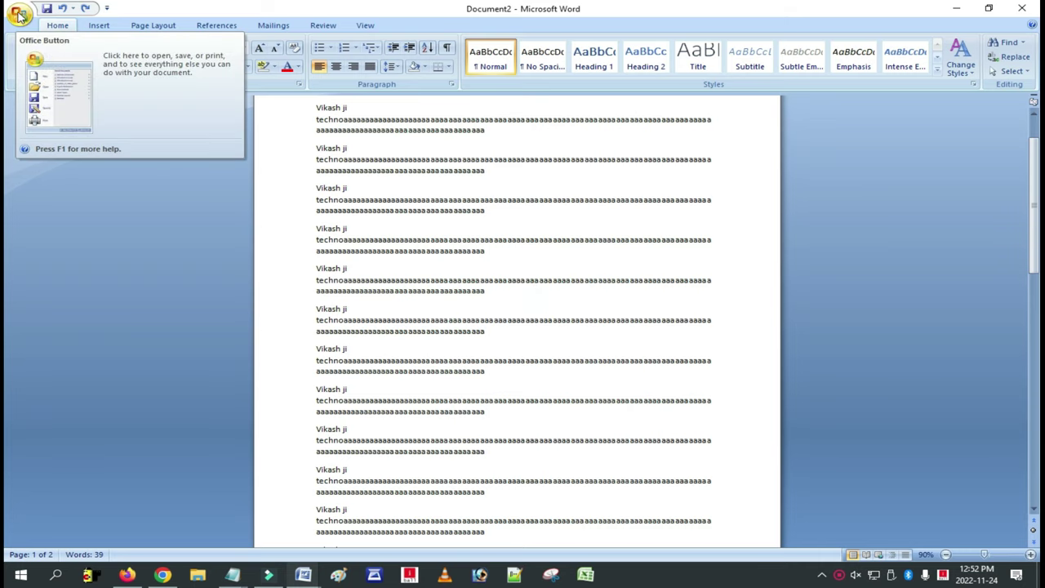
Step: Start a Save As to the Word Document (.docx) format from the Office Button
click(20, 15)
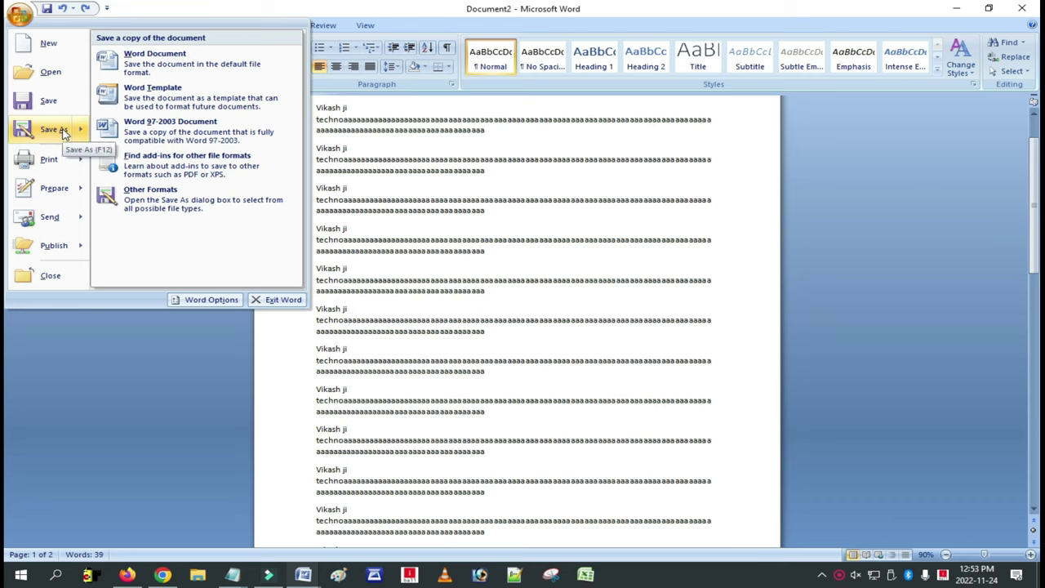
click(54, 130)
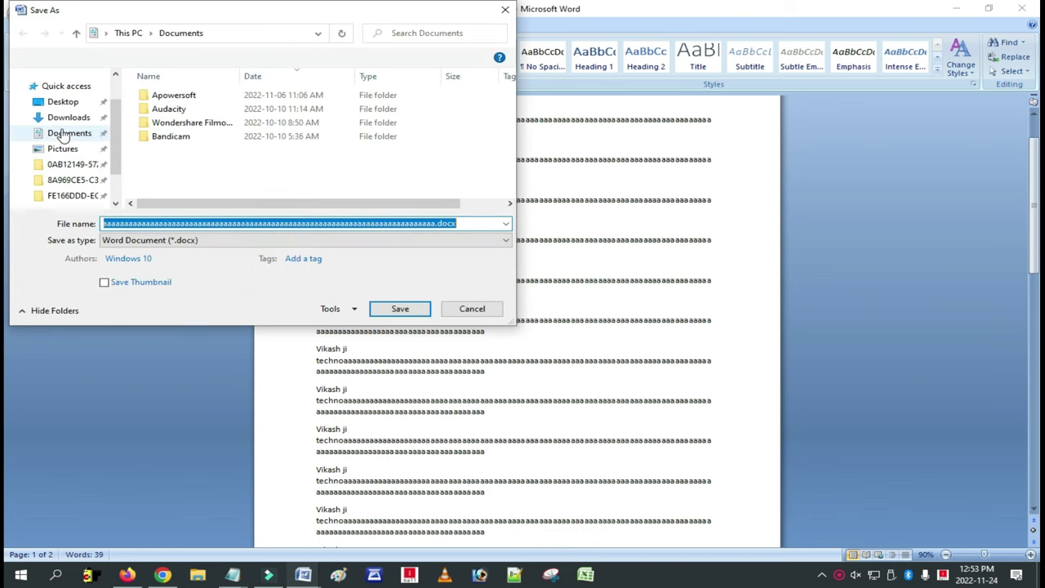
Step: Set the Desktop as the save location with a file name ending 'techno 1222'
text(v)
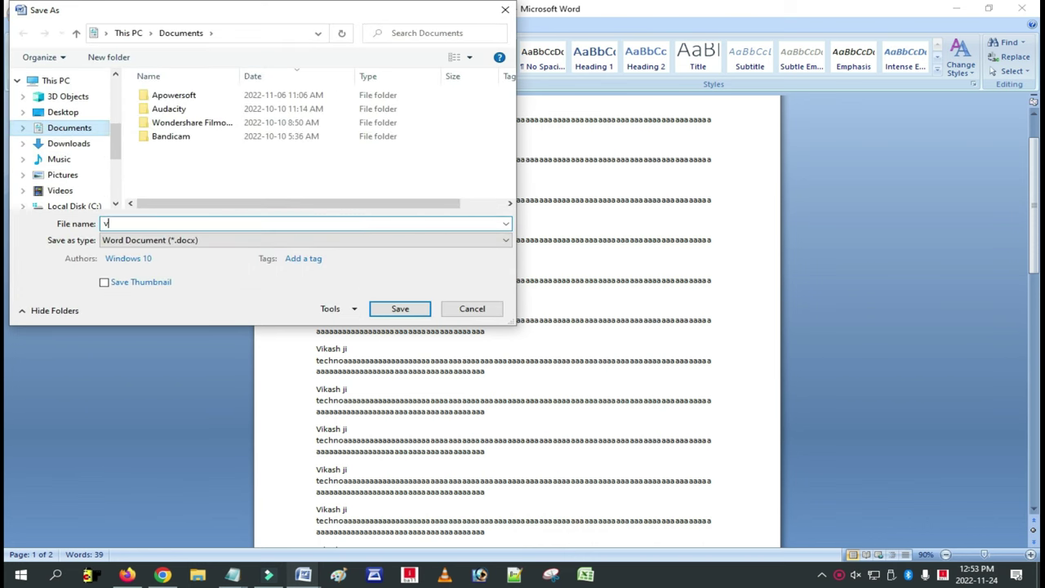
text(ikash ji)
text( techn)
text(o)
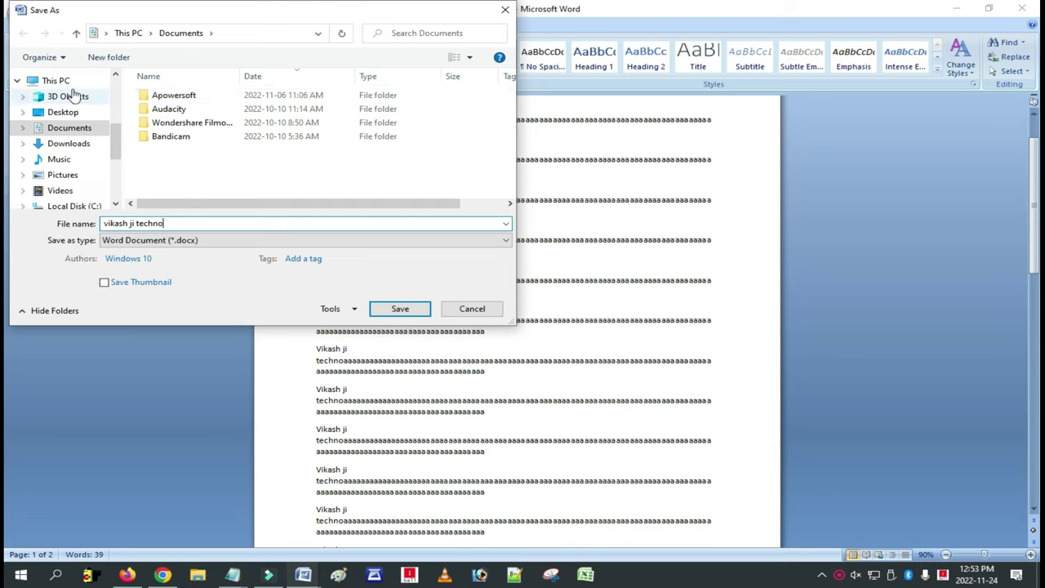
scroll(74, 128, down, 1)
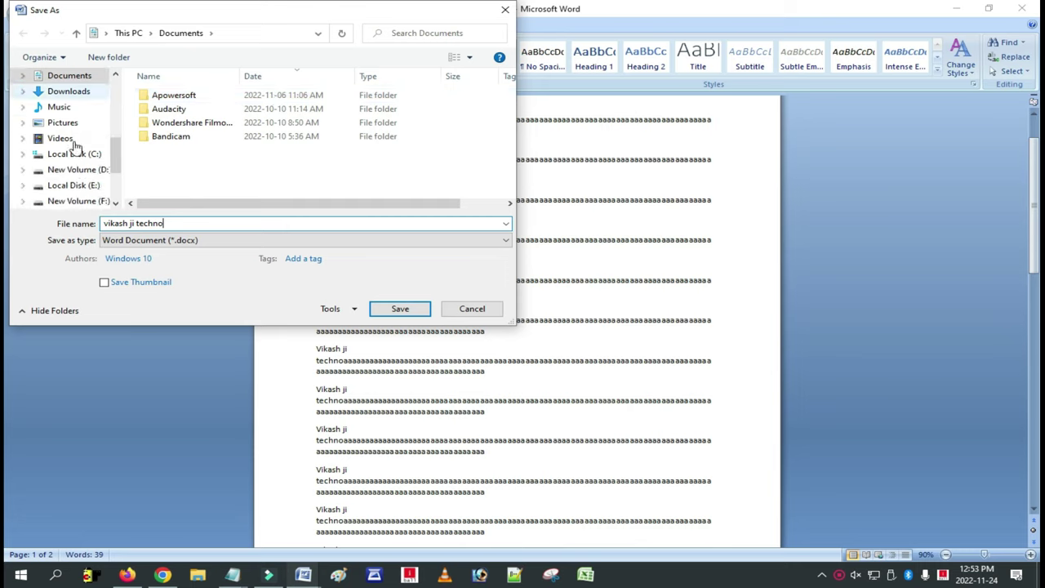
scroll(72, 144, down, 1)
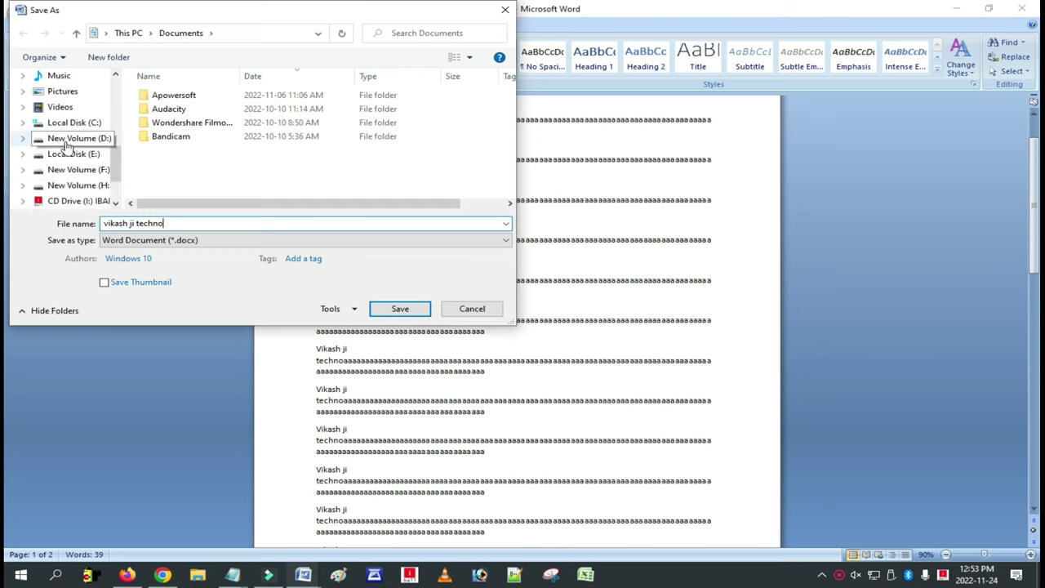
scroll(67, 147, up, 2)
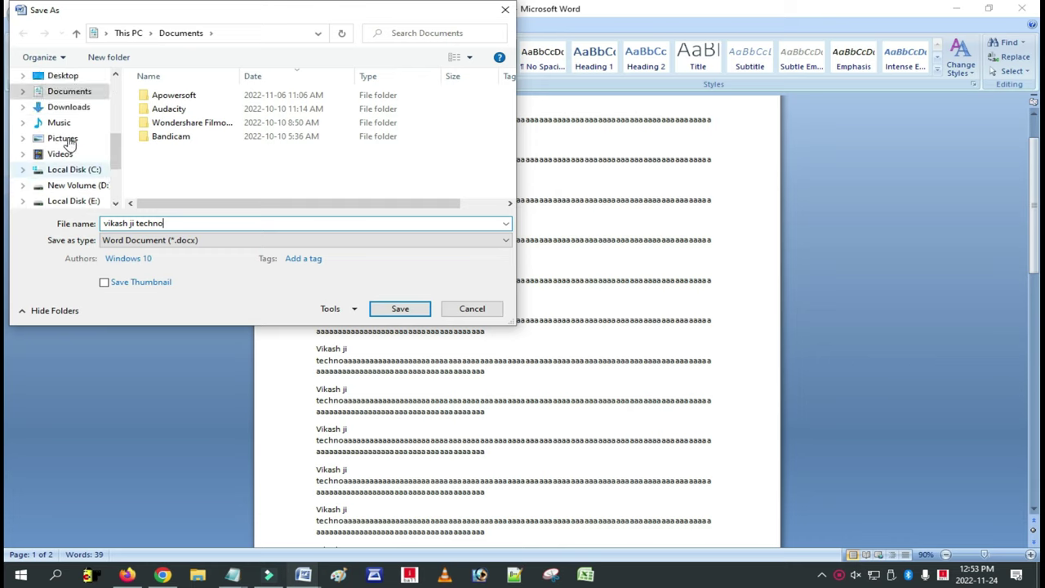
scroll(73, 151, up, 1)
scroll(73, 149, up, 2)
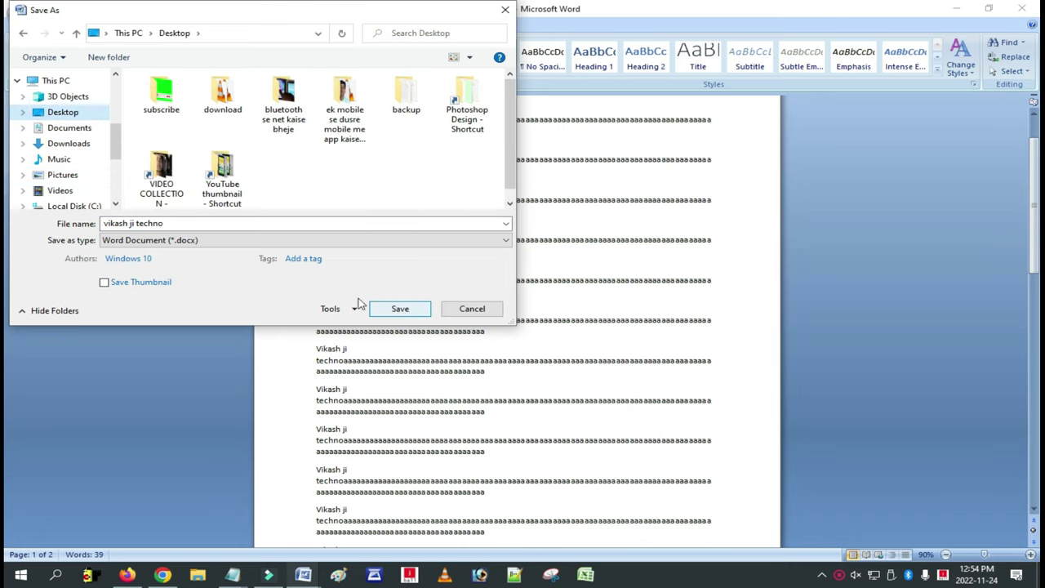
click(187, 225)
click(199, 221)
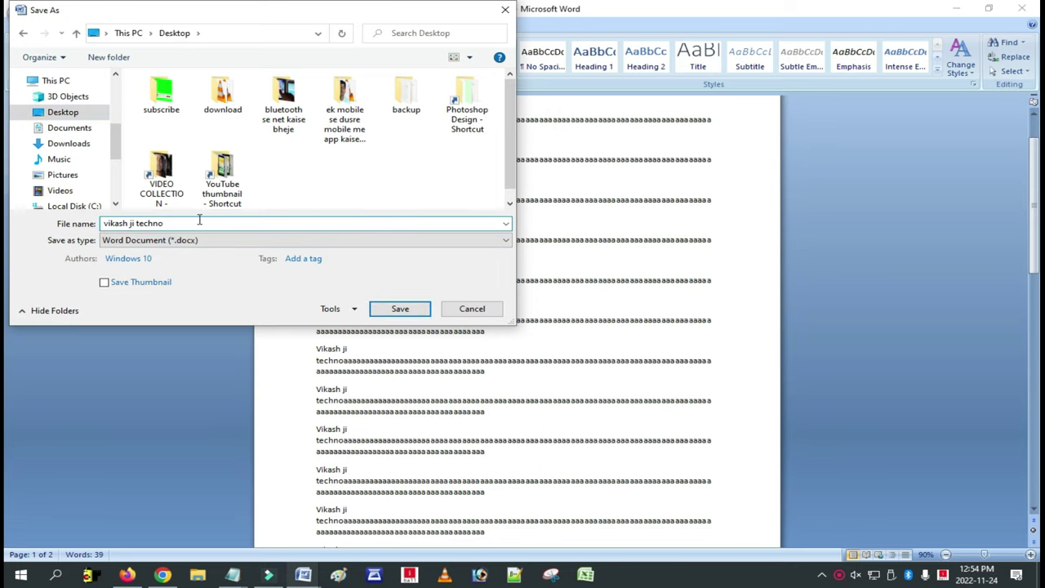
text(1222)
Step: Save the .docx file to the Desktop and exit Word
click(400, 308)
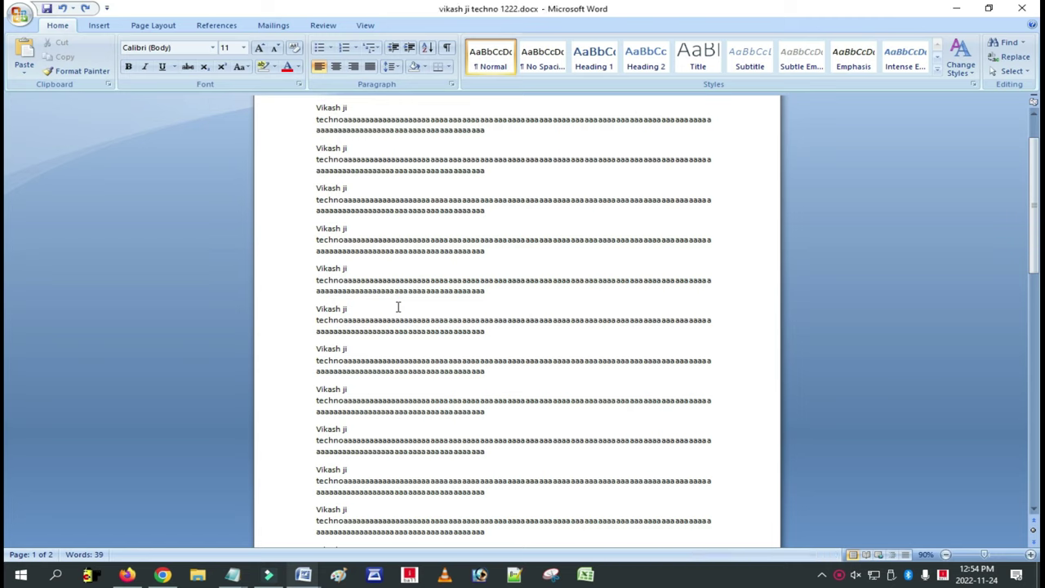
click(1031, 8)
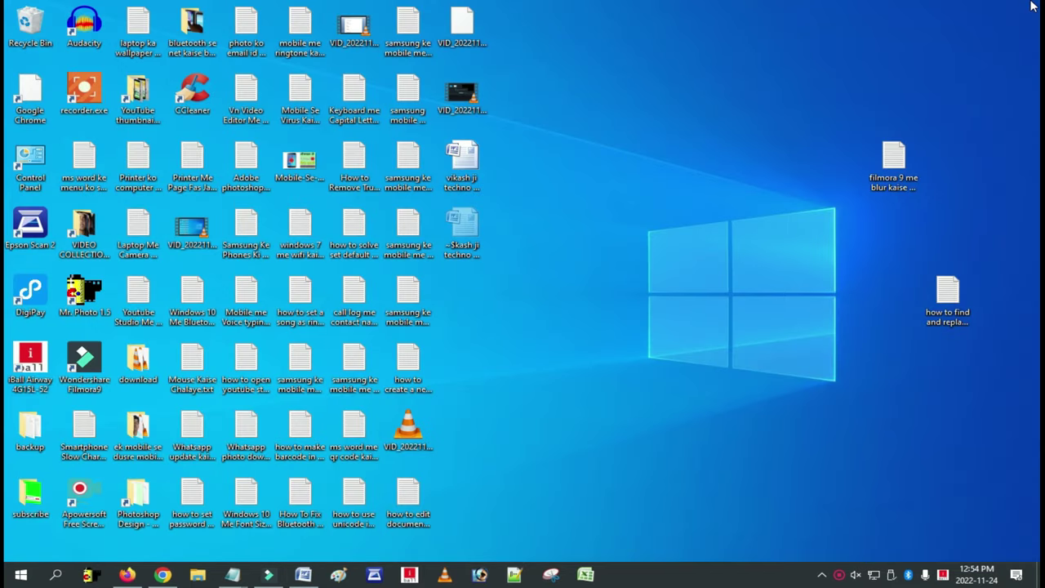